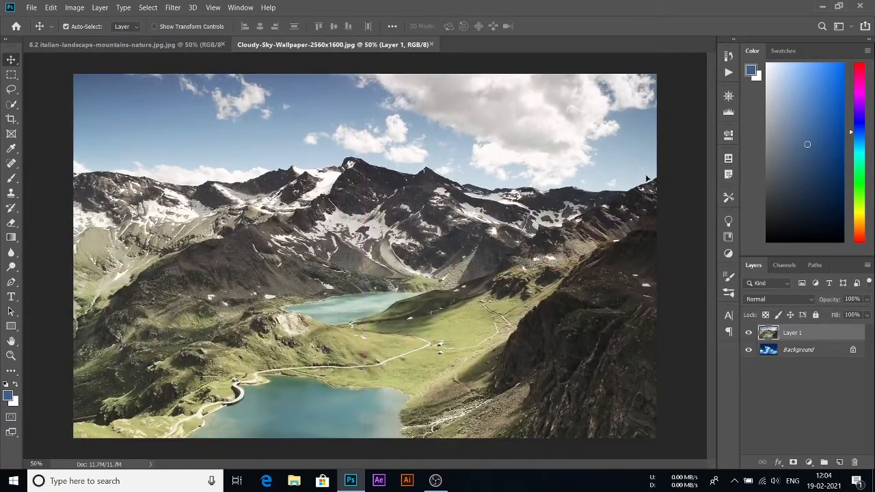
# - Toggle the visibility of the mountain layer and the cloudy-sky background to compare the two images
pyautogui.click(749, 332)
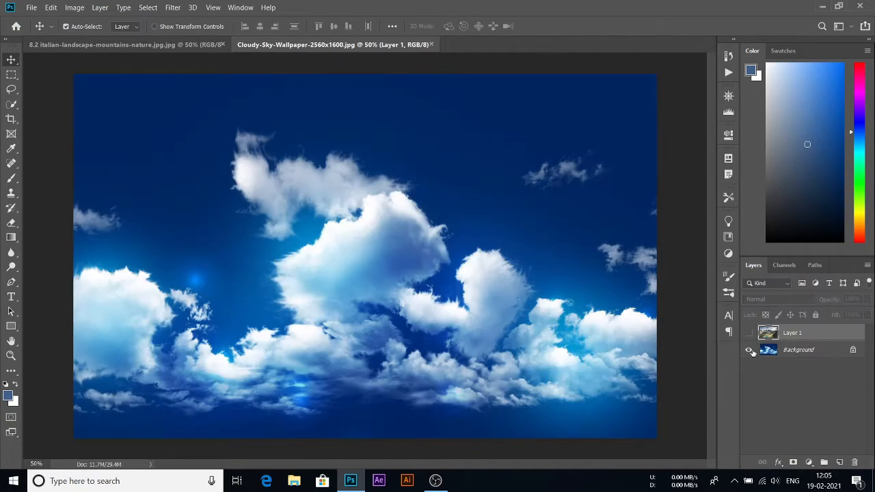
pyautogui.click(749, 349)
pyautogui.click(749, 332)
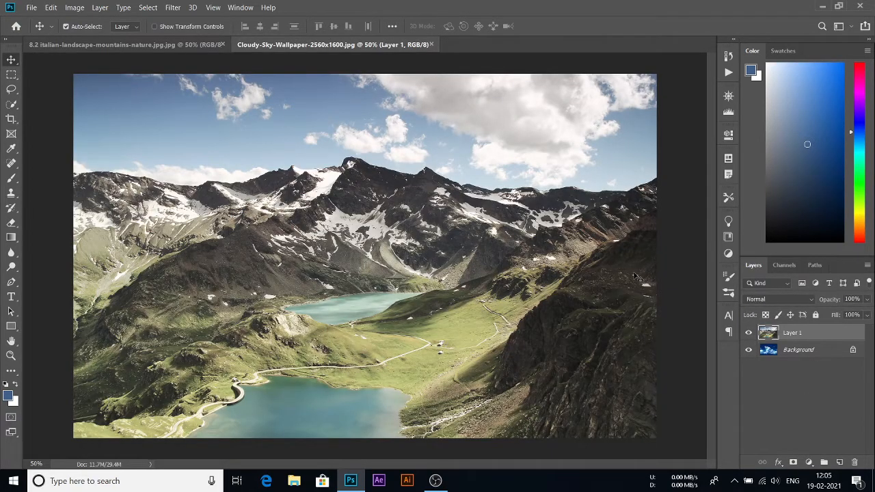
# - Add a layer mask to the mountain layer and set the Brush size to 126 px
pyautogui.press('b')
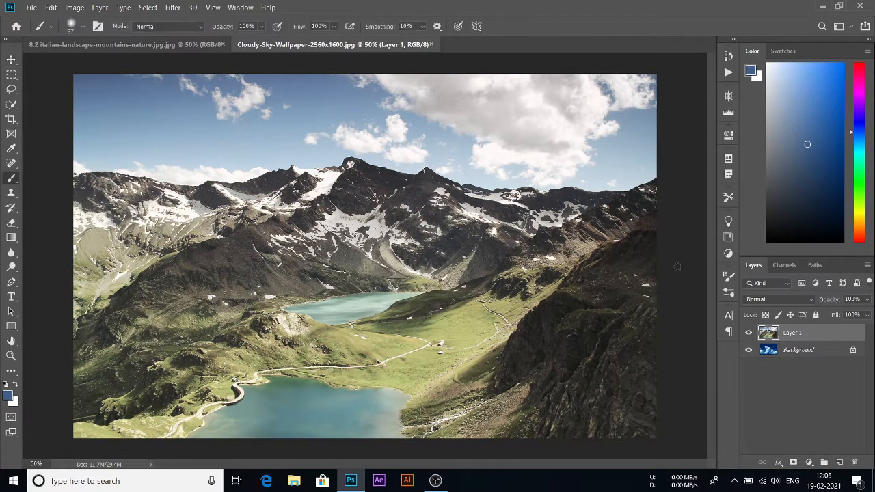
pyautogui.click(794, 462)
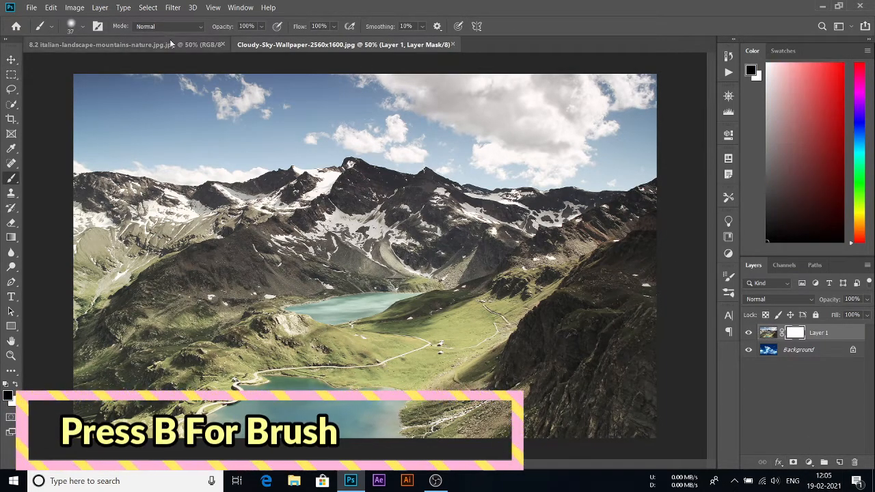
pyautogui.click(72, 26)
pyautogui.moveTo(103, 62); pyautogui.dragTo(106, 63)
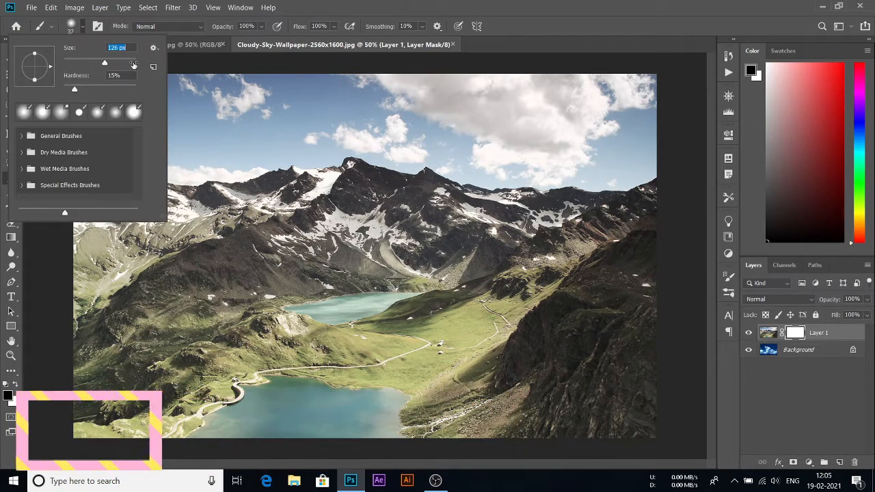
# - Paint black on the layer mask across the upper sky and down toward the left-centre peaks to reveal the background clouds
pyautogui.moveTo(365, 116)
pyautogui.mouseDown()
pyautogui.moveTo(568, 105)
pyautogui.moveTo(626, 83)
pyautogui.moveTo(512, 68)
pyautogui.moveTo(225, 89)
pyautogui.moveTo(664, 98)
pyautogui.moveTo(391, 102)
pyautogui.moveTo(443, 134)
pyautogui.moveTo(123, 133)
pyautogui.moveTo(44, 114)
pyautogui.mouseUp()
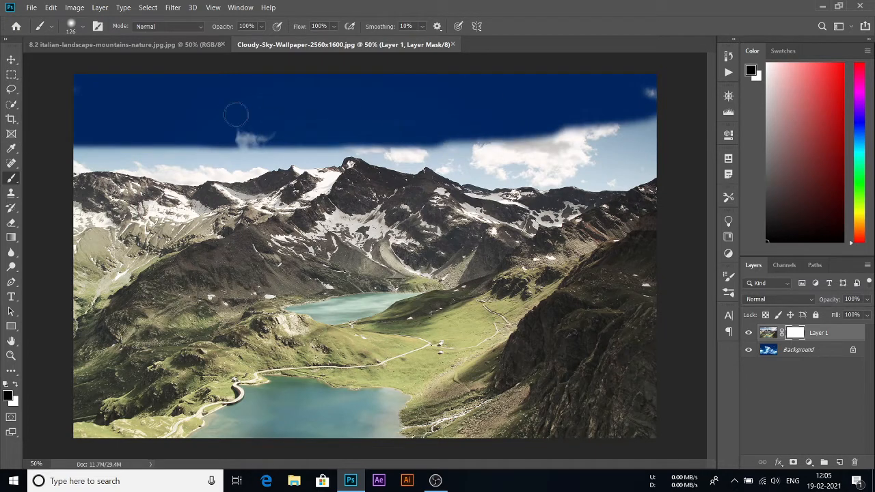
pyautogui.moveTo(254, 116)
pyautogui.mouseDown()
pyautogui.moveTo(636, 154)
pyautogui.moveTo(429, 160)
pyautogui.moveTo(719, 123)
pyautogui.mouseUp()
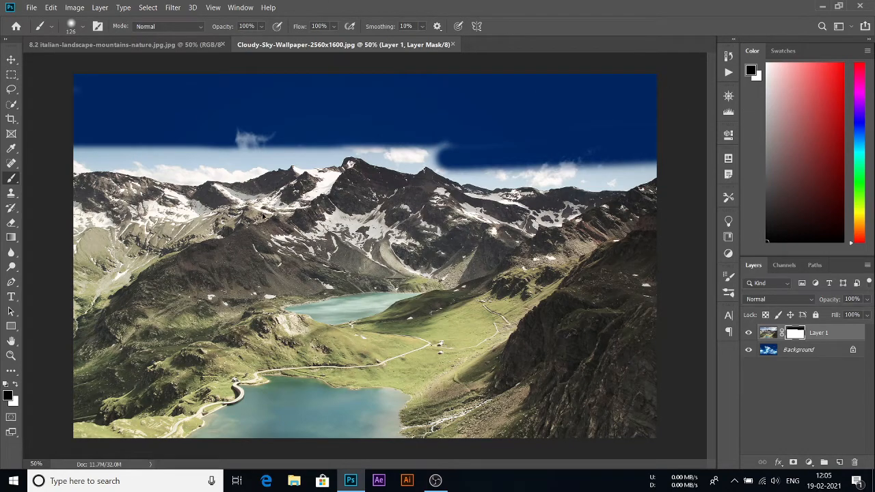
pyautogui.scroll(4, 264, 216)
pyautogui.moveTo(250, 81)
pyautogui.mouseDown()
pyautogui.moveTo(104, 98)
pyautogui.moveTo(243, 97)
pyautogui.moveTo(322, 81)
pyautogui.mouseUp()
# - Reduce the Brush size to 64 px and mask out the original sky closely along the central peaks
pyautogui.click(83, 32)
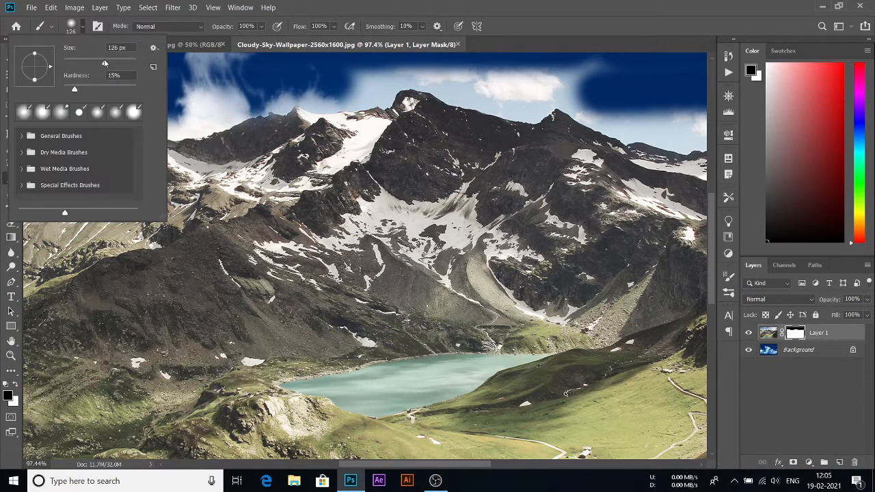
pyautogui.click(216, 95)
pyautogui.moveTo(286, 94)
pyautogui.mouseDown()
pyautogui.moveTo(368, 76)
pyautogui.moveTo(346, 101)
pyautogui.moveTo(376, 76)
pyautogui.moveTo(374, 101)
pyautogui.moveTo(378, 80)
pyautogui.moveTo(382, 92)
pyautogui.moveTo(395, 77)
pyautogui.moveTo(356, 73)
pyautogui.moveTo(504, 78)
pyautogui.moveTo(397, 79)
pyautogui.moveTo(448, 84)
pyautogui.moveTo(479, 106)
pyautogui.moveTo(438, 91)
pyautogui.mouseUp()
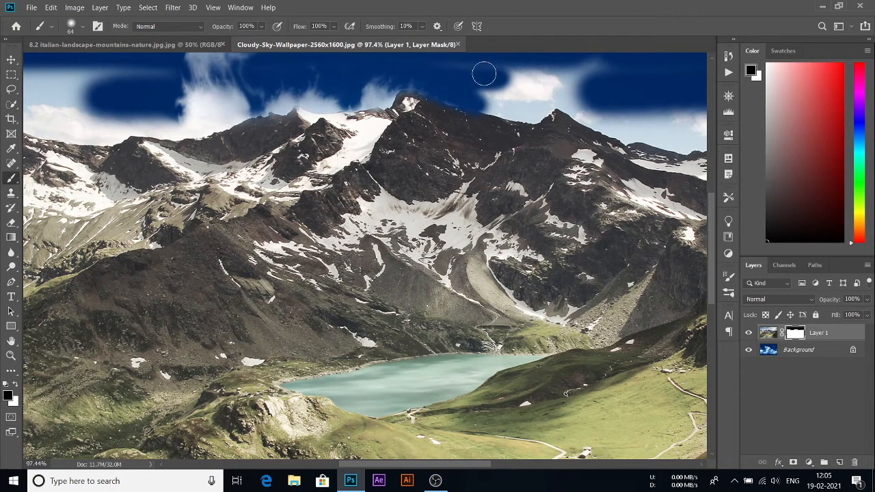
pyautogui.moveTo(484, 73)
pyautogui.mouseDown()
pyautogui.moveTo(515, 93)
pyautogui.moveTo(534, 74)
pyautogui.moveTo(483, 102)
pyautogui.moveTo(556, 72)
pyautogui.moveTo(609, 80)
pyautogui.moveTo(472, 88)
pyautogui.moveTo(678, 62)
pyautogui.moveTo(524, 79)
pyautogui.moveTo(522, 102)
pyautogui.moveTo(491, 104)
pyautogui.moveTo(519, 106)
pyautogui.moveTo(553, 95)
pyautogui.moveTo(524, 101)
pyautogui.moveTo(536, 110)
pyautogui.moveTo(542, 103)
pyautogui.moveTo(528, 110)
pyautogui.moveTo(579, 94)
pyautogui.moveTo(597, 111)
pyautogui.moveTo(547, 101)
pyautogui.moveTo(569, 119)
pyautogui.moveTo(619, 128)
pyautogui.mouseUp()
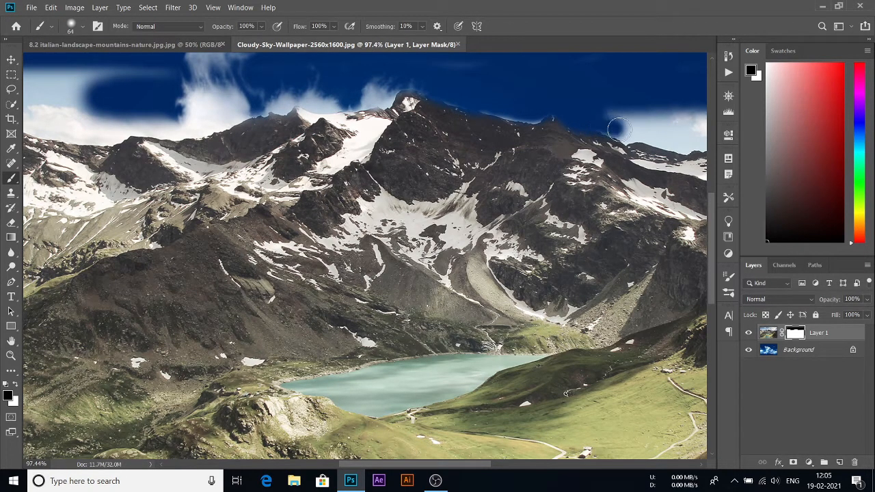
# - Restore the overpainted summit right of the highest peak in white, and re-mask the sky on its right slope in black
pyautogui.moveTo(555, 131); pyautogui.dragTo(595, 140)
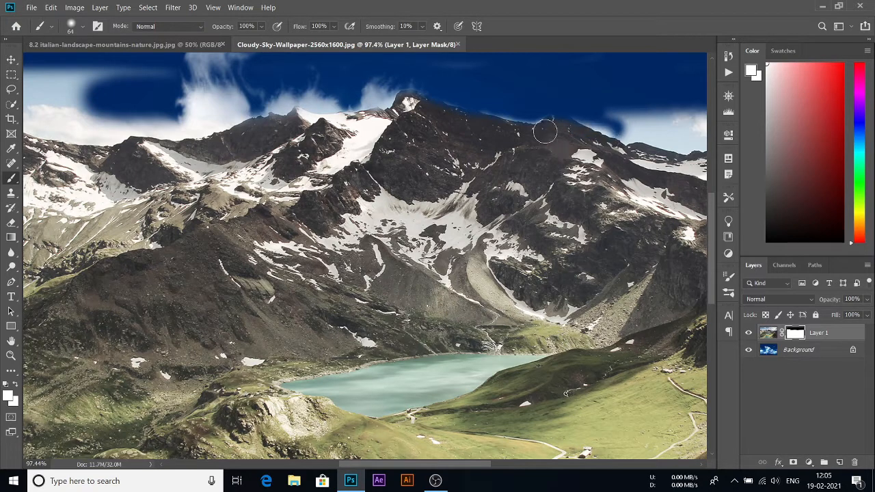
pyautogui.moveTo(548, 122); pyautogui.dragTo(586, 156)
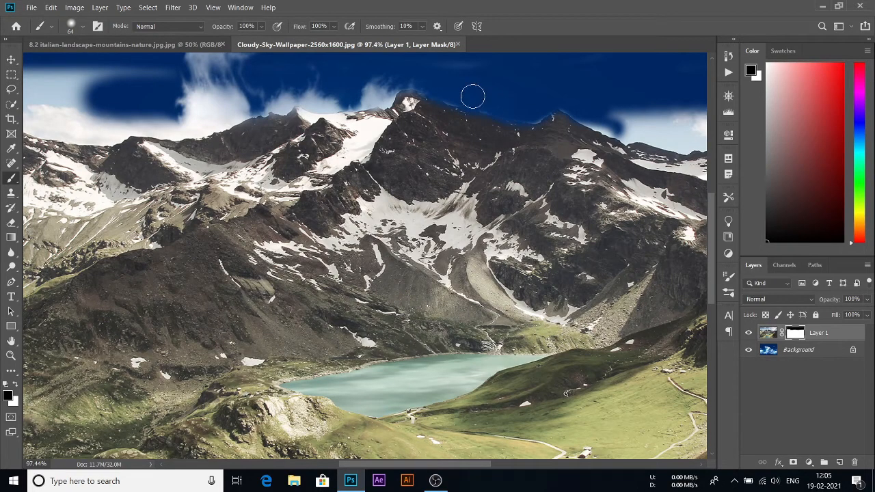
pyautogui.moveTo(621, 120); pyautogui.dragTo(598, 127)
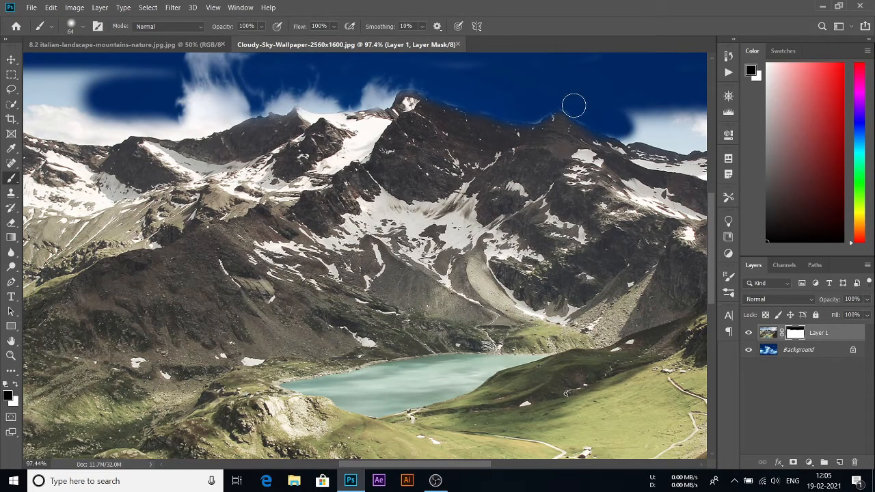
# - Mask out the sky along the ridge right of the central peaks, painting white over the ridge wherever rock was erased
pyautogui.scroll(-7, 654, 133)
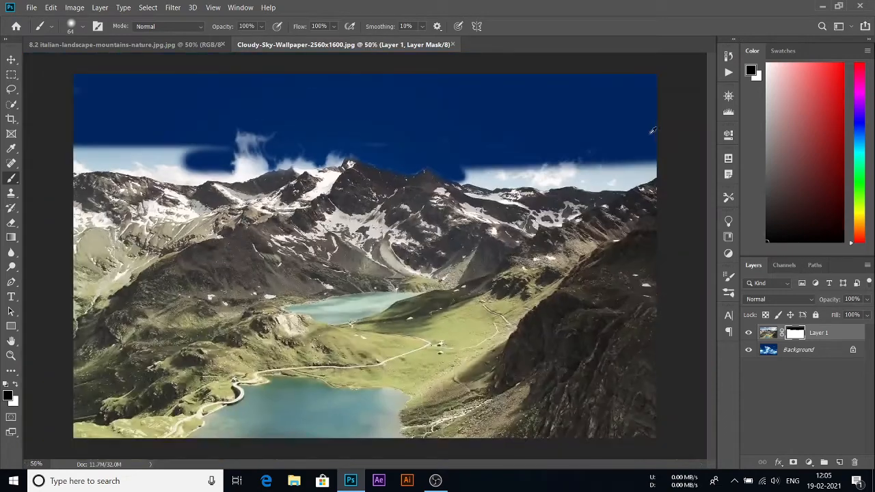
pyautogui.scroll(7, 555, 166)
pyautogui.scroll(2, 551, 158)
pyautogui.moveTo(365, 149)
pyautogui.mouseDown()
pyautogui.moveTo(399, 166)
pyautogui.moveTo(521, 168)
pyautogui.moveTo(514, 155)
pyautogui.moveTo(396, 149)
pyautogui.moveTo(622, 147)
pyautogui.moveTo(374, 151)
pyautogui.moveTo(352, 159)
pyautogui.moveTo(361, 170)
pyautogui.moveTo(414, 183)
pyautogui.moveTo(578, 177)
pyautogui.moveTo(659, 140)
pyautogui.mouseUp()
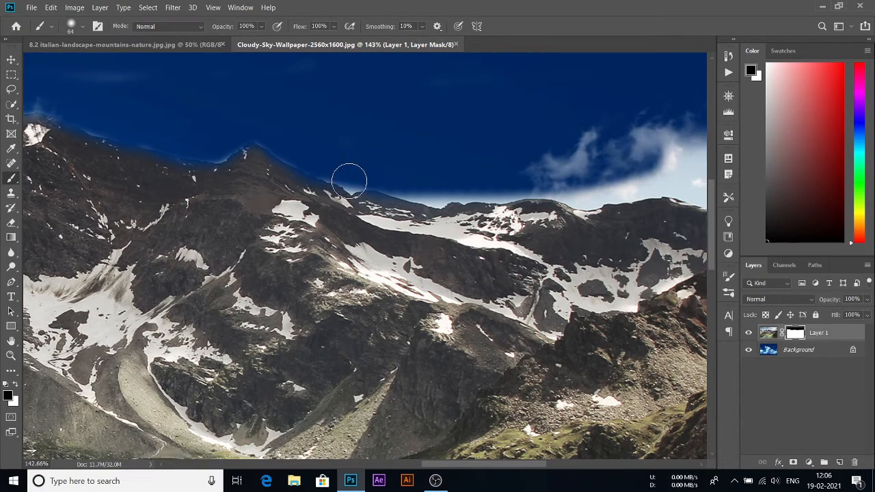
pyautogui.moveTo(356, 177)
pyautogui.mouseDown()
pyautogui.moveTo(406, 171)
pyautogui.moveTo(487, 199)
pyautogui.moveTo(408, 185)
pyautogui.moveTo(450, 202)
pyautogui.mouseUp()
pyautogui.moveTo(444, 234); pyautogui.dragTo(517, 218)
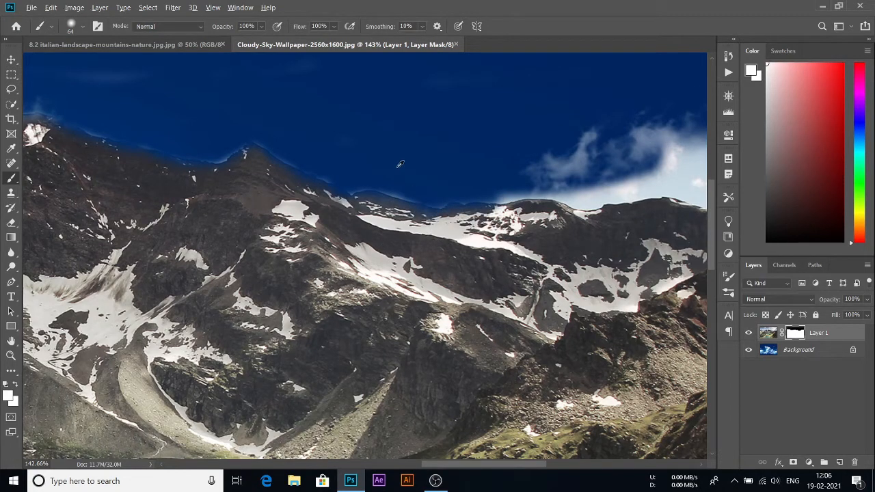
pyautogui.press('x')
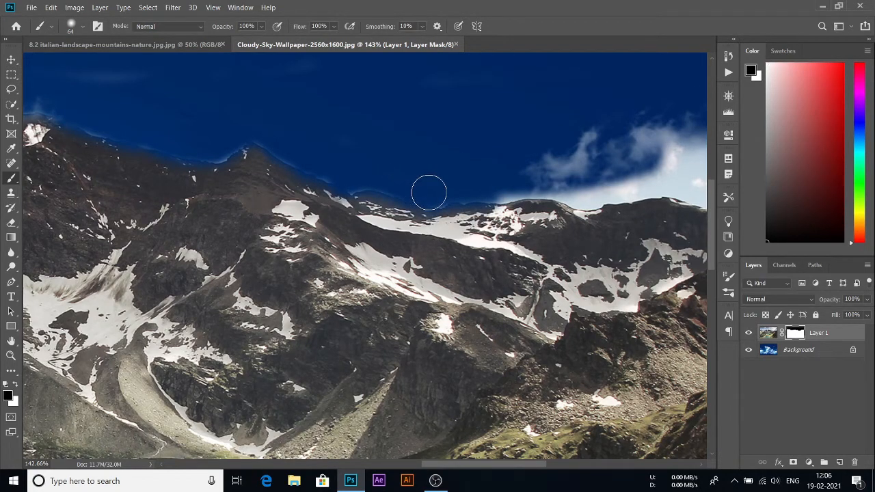
pyautogui.moveTo(465, 175)
pyautogui.mouseDown()
pyautogui.moveTo(562, 170)
pyautogui.moveTo(493, 186)
pyautogui.moveTo(584, 183)
pyautogui.moveTo(588, 203)
pyautogui.moveTo(566, 190)
pyautogui.moveTo(610, 194)
pyautogui.moveTo(613, 162)
pyautogui.moveTo(655, 188)
pyautogui.moveTo(648, 160)
pyautogui.moveTo(673, 192)
pyautogui.moveTo(668, 160)
pyautogui.moveTo(690, 188)
pyautogui.moveTo(685, 162)
pyautogui.moveTo(698, 180)
pyautogui.mouseUp()
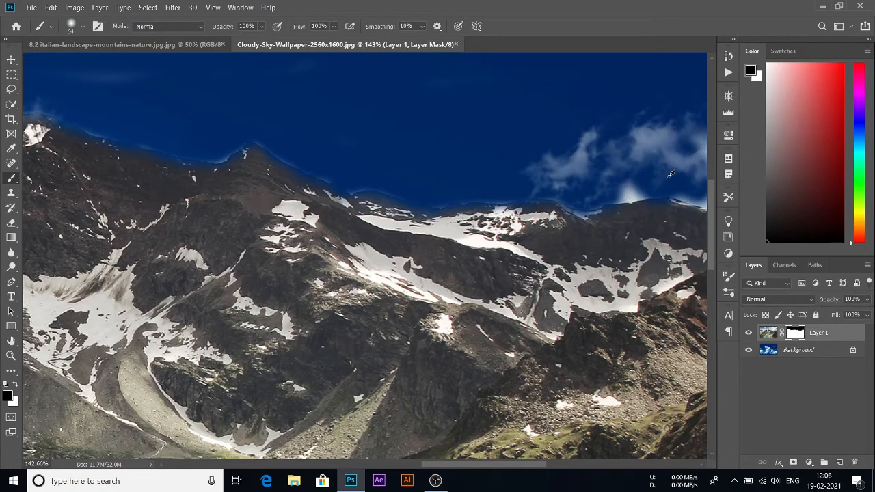
# - Paint black over the remaining pale sky above the far-right part of the ridge
pyautogui.scroll(-3, 702, 185)
pyautogui.scroll(-2, 702, 185)
pyautogui.scroll(6, 631, 175)
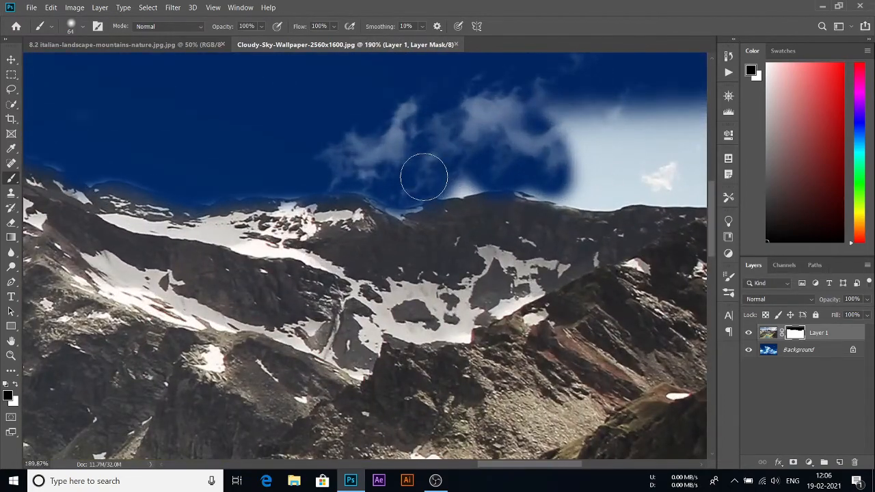
pyautogui.moveTo(424, 177)
pyautogui.mouseDown()
pyautogui.moveTo(461, 172)
pyautogui.moveTo(392, 183)
pyautogui.moveTo(457, 152)
pyautogui.moveTo(565, 123)
pyautogui.moveTo(431, 167)
pyautogui.moveTo(731, 98)
pyautogui.moveTo(549, 157)
pyautogui.moveTo(699, 180)
pyautogui.moveTo(545, 188)
pyautogui.moveTo(694, 195)
pyautogui.moveTo(648, 145)
pyautogui.mouseUp()
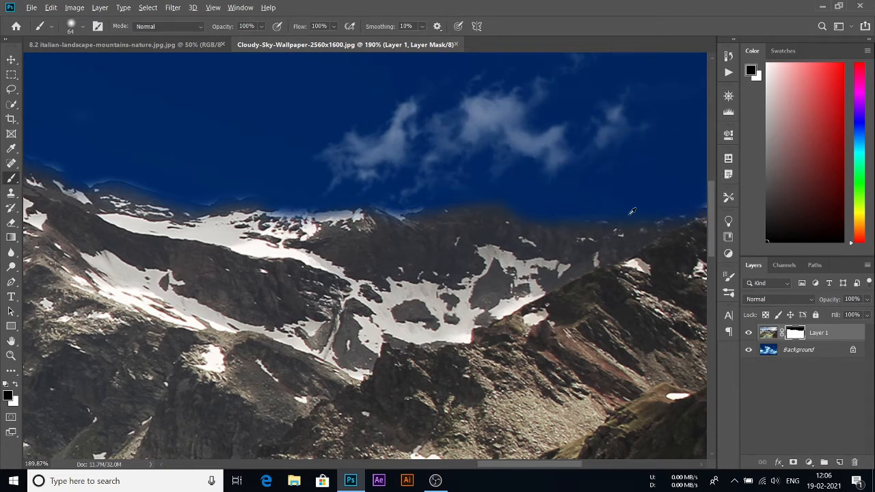
# - Bring back the erased right ridge with white strokes on the mask, and clean the sky just above it with black
pyautogui.press('x')
pyautogui.moveTo(400, 230); pyautogui.dragTo(655, 231)
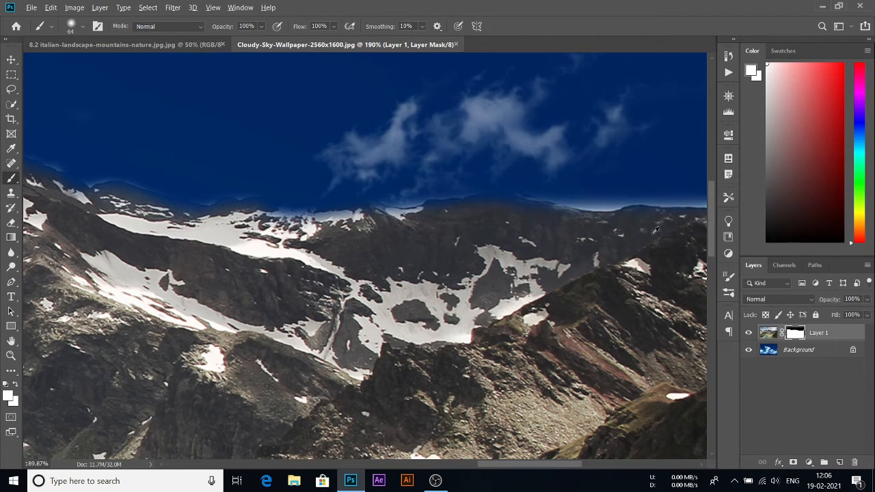
pyautogui.moveTo(593, 142)
pyautogui.mouseDown()
pyautogui.moveTo(611, 188)
pyautogui.moveTo(568, 187)
pyautogui.moveTo(683, 182)
pyautogui.mouseUp()
pyautogui.press('x')
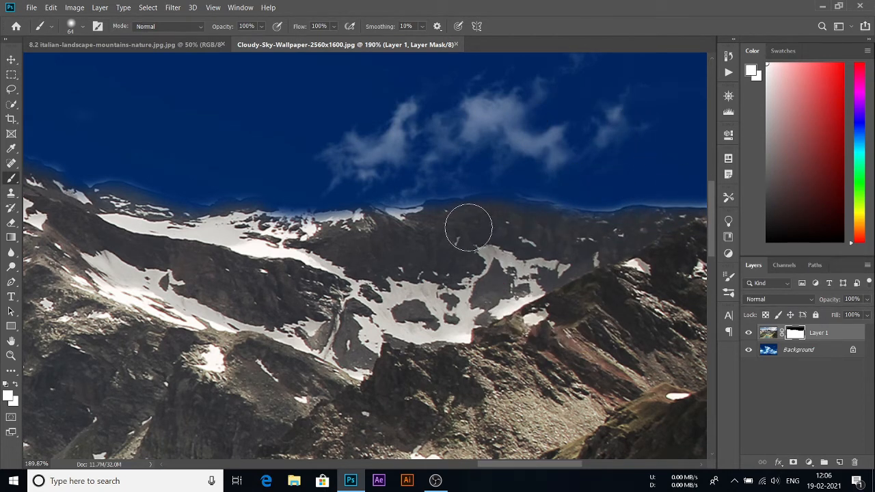
pyautogui.moveTo(468, 228)
pyautogui.mouseDown()
pyautogui.moveTo(532, 216)
pyautogui.moveTo(374, 235)
pyautogui.moveTo(278, 224)
pyautogui.moveTo(160, 236)
pyautogui.mouseUp()
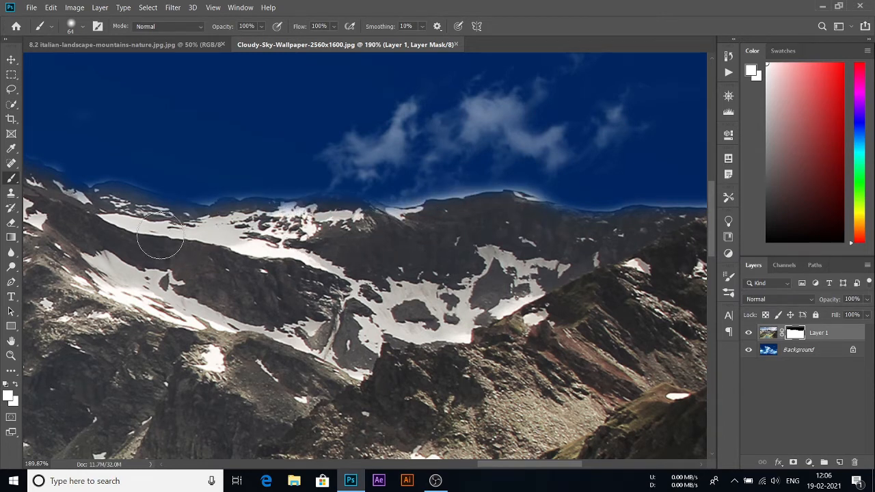
pyautogui.press('x')
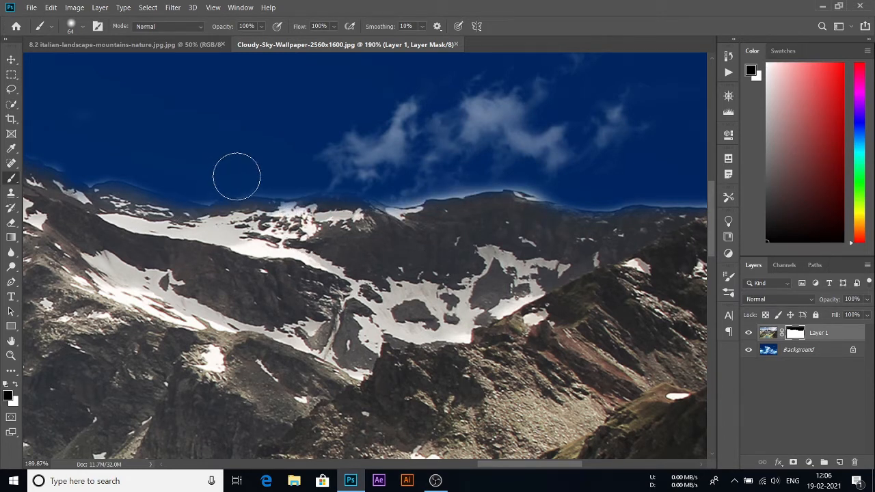
pyautogui.moveTo(347, 168)
pyautogui.mouseDown()
pyautogui.moveTo(418, 178)
pyautogui.moveTo(464, 171)
pyautogui.moveTo(451, 177)
pyautogui.mouseUp()
# - Mask out the leftover patch of original sky at the photo's right edge
pyautogui.hotkey('ctrl', '-')
pyautogui.hotkey('ctrl', '-')
pyautogui.hotkey('ctrl', '-')
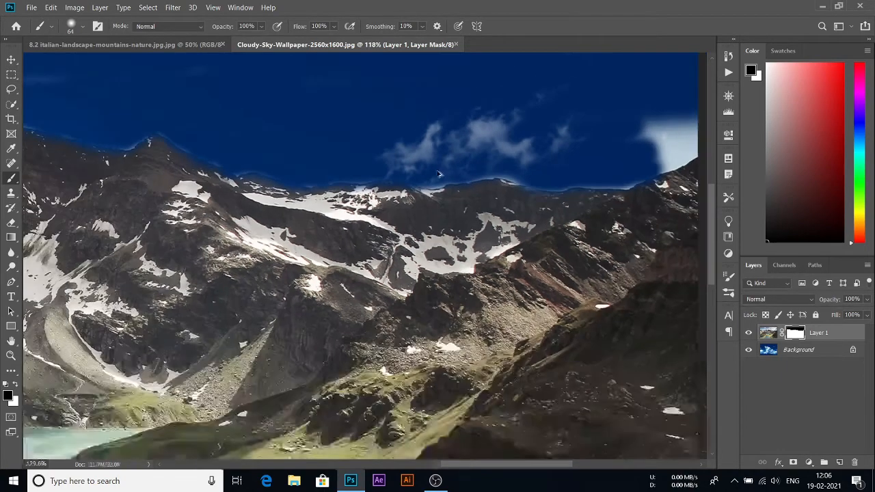
pyautogui.moveTo(600, 139); pyautogui.dragTo(552, 173)
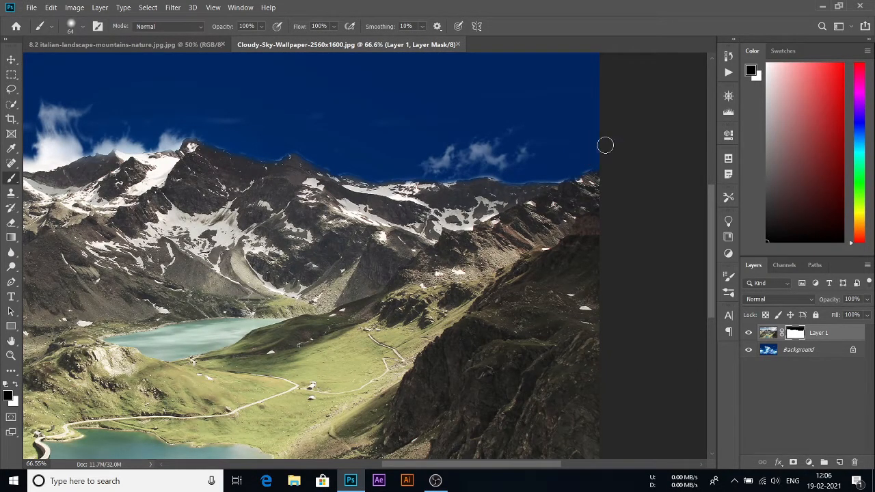
# - Extend the masking into the original sky above the left mountains using a dark grey brush colour
pyautogui.press('x')
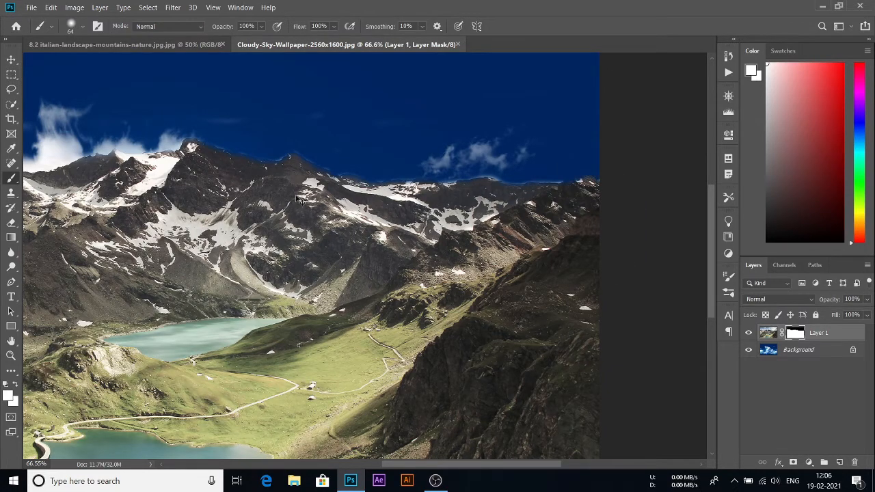
pyautogui.scroll(-4, 299, 199)
pyautogui.scroll(6, 7, 151)
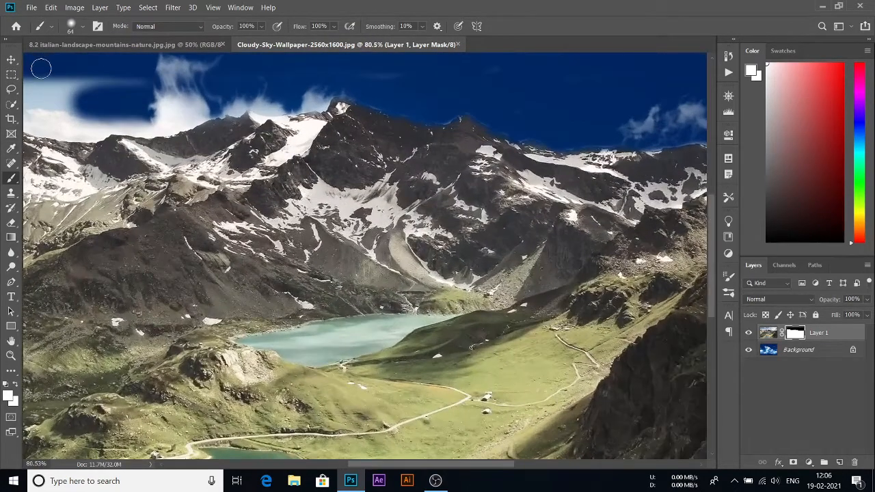
pyautogui.moveTo(41, 69)
pyautogui.mouseDown()
pyautogui.moveTo(58, 103)
pyautogui.moveTo(88, 88)
pyautogui.moveTo(49, 85)
pyautogui.moveTo(104, 97)
pyautogui.moveTo(67, 78)
pyautogui.moveTo(91, 124)
pyautogui.moveTo(128, 111)
pyautogui.moveTo(115, 85)
pyautogui.moveTo(97, 91)
pyautogui.moveTo(121, 111)
pyautogui.mouseUp()
pyautogui.moveTo(141, 81)
pyautogui.mouseDown()
pyautogui.moveTo(75, 93)
pyautogui.moveTo(41, 79)
pyautogui.moveTo(141, 88)
pyautogui.moveTo(167, 119)
pyautogui.moveTo(41, 109)
pyautogui.moveTo(142, 89)
pyautogui.mouseUp()
pyautogui.hotkey('ctrl', '0')
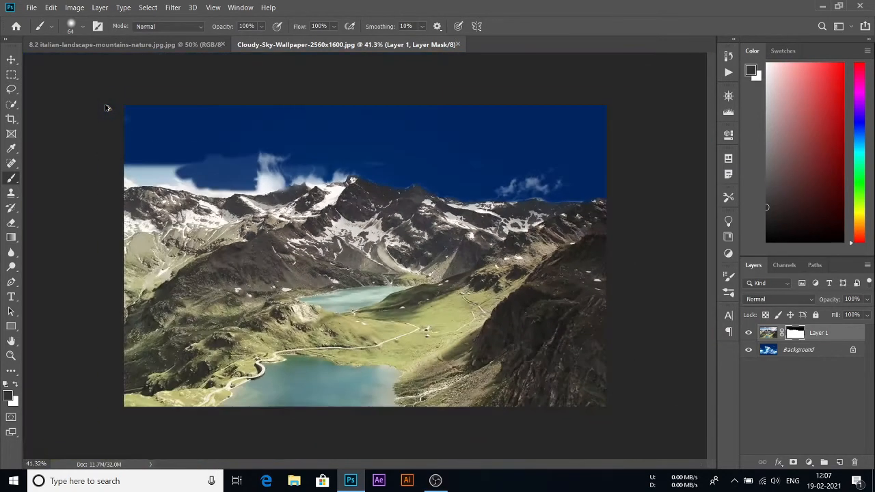
# - Paint dark grey on the mask over most of the pale sky band above the left ridge
pyautogui.scroll(8, 133, 162)
pyautogui.moveTo(42, 110)
pyautogui.mouseDown()
pyautogui.moveTo(150, 122)
pyautogui.moveTo(54, 119)
pyautogui.moveTo(153, 121)
pyautogui.moveTo(90, 159)
pyautogui.moveTo(50, 135)
pyautogui.moveTo(165, 155)
pyautogui.moveTo(71, 160)
pyautogui.moveTo(61, 151)
pyautogui.moveTo(160, 172)
pyautogui.mouseUp()
pyautogui.press('x')
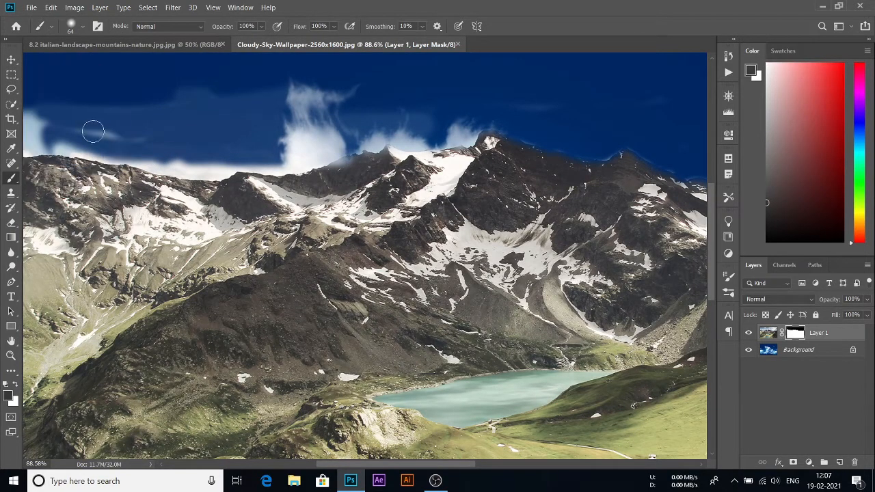
pyautogui.moveTo(92, 131)
pyautogui.mouseDown()
pyautogui.moveTo(67, 130)
pyautogui.moveTo(167, 143)
pyautogui.moveTo(58, 144)
pyautogui.mouseUp()
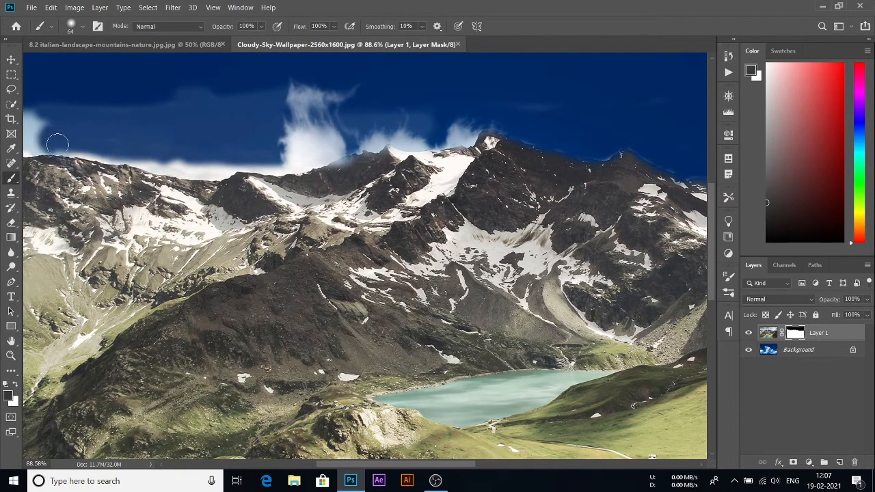
pyautogui.moveTo(112, 151); pyautogui.dragTo(147, 158)
# - Paint dark grey on the mask over the leftover pale sky at the photo's left edge and along the left ridge
pyautogui.scroll(-7, 147, 153)
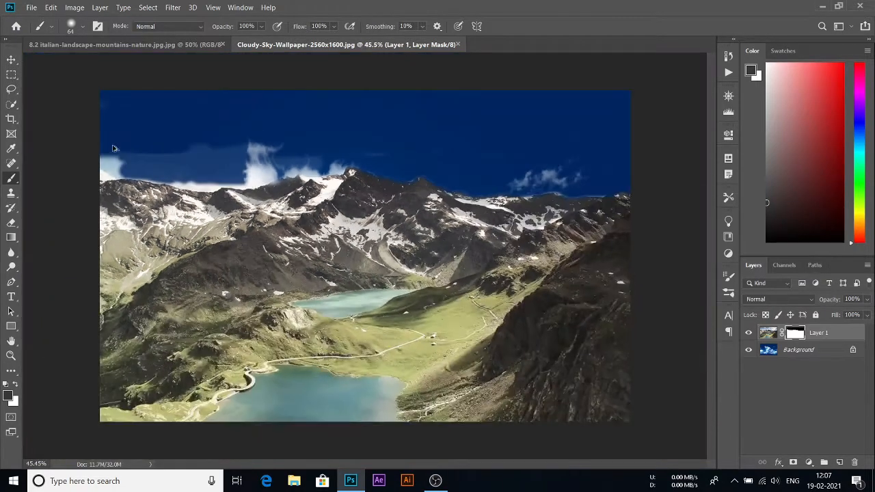
pyautogui.scroll(5, 106, 148)
pyautogui.scroll(4, 48, 145)
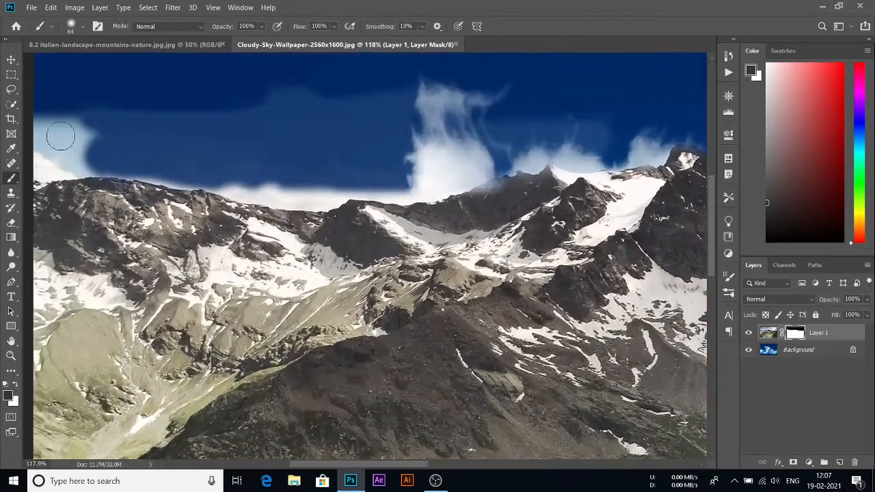
pyautogui.moveTo(50, 123)
pyautogui.mouseDown()
pyautogui.moveTo(48, 155)
pyautogui.moveTo(39, 117)
pyautogui.moveTo(39, 138)
pyautogui.moveTo(80, 121)
pyautogui.moveTo(49, 120)
pyautogui.moveTo(41, 136)
pyautogui.moveTo(108, 140)
pyautogui.moveTo(49, 155)
pyautogui.moveTo(83, 158)
pyautogui.moveTo(37, 171)
pyautogui.moveTo(123, 108)
pyautogui.mouseUp()
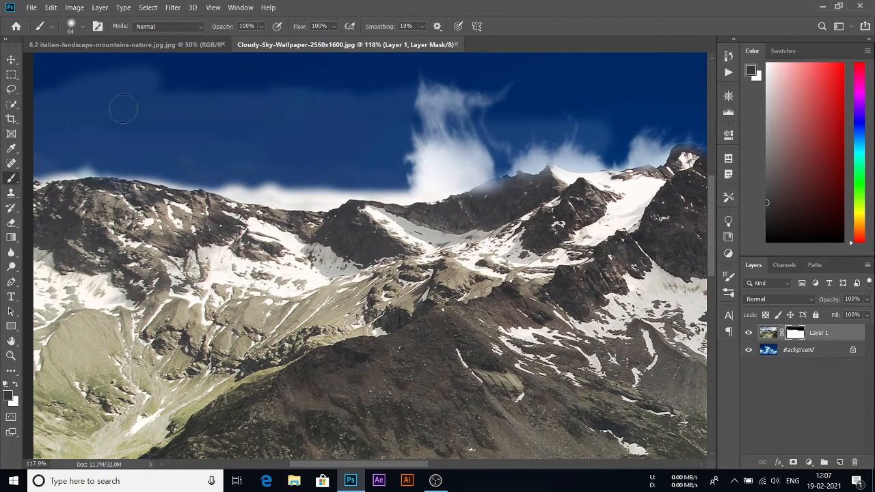
pyautogui.moveTo(203, 179); pyautogui.dragTo(335, 195)
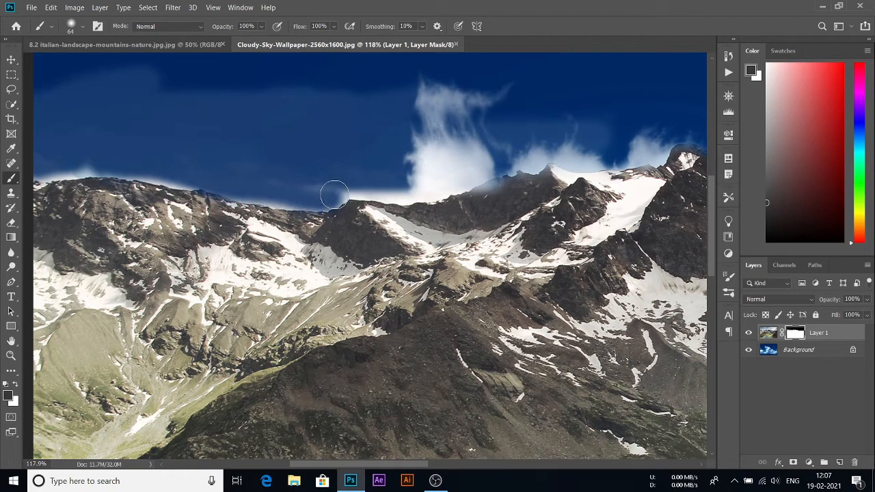
# - Paint solid black on the mask over the left part of the sky and across the ridge tops below the clouds
pyautogui.moveTo(359, 167)
pyautogui.mouseDown()
pyautogui.moveTo(379, 143)
pyautogui.moveTo(485, 133)
pyautogui.moveTo(64, 106)
pyautogui.moveTo(278, 86)
pyautogui.moveTo(465, 88)
pyautogui.mouseUp()
pyautogui.moveTo(281, 68)
pyautogui.mouseDown()
pyautogui.moveTo(43, 114)
pyautogui.moveTo(57, 132)
pyautogui.moveTo(37, 179)
pyautogui.moveTo(37, 145)
pyautogui.moveTo(73, 171)
pyautogui.moveTo(125, 164)
pyautogui.moveTo(199, 175)
pyautogui.moveTo(145, 174)
pyautogui.moveTo(361, 176)
pyautogui.moveTo(139, 166)
pyautogui.moveTo(329, 152)
pyautogui.moveTo(225, 179)
pyautogui.moveTo(344, 198)
pyautogui.moveTo(322, 192)
pyautogui.moveTo(435, 168)
pyautogui.moveTo(356, 200)
pyautogui.moveTo(658, 196)
pyautogui.mouseUp()
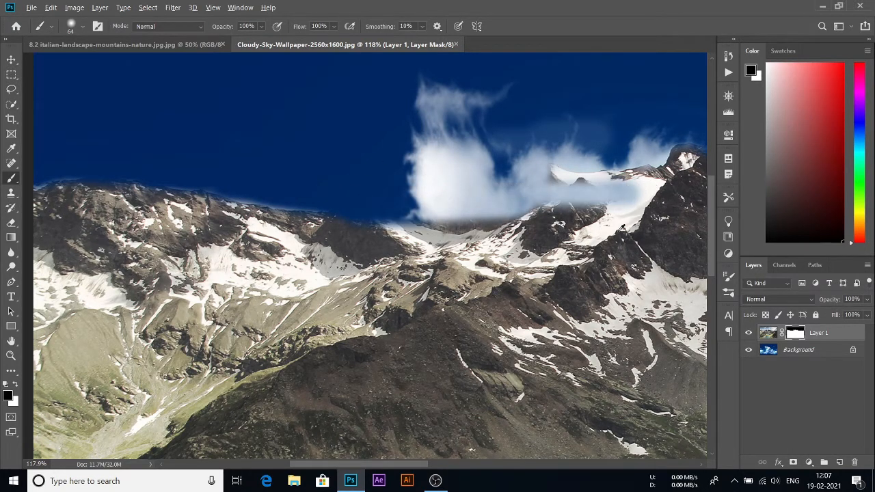
# - Restore the overpainted ridge with white on the mask, and clean the sky edge just above it with black
pyautogui.moveTo(309, 236)
pyautogui.mouseDown()
pyautogui.moveTo(640, 196)
pyautogui.moveTo(537, 215)
pyautogui.moveTo(314, 229)
pyautogui.moveTo(540, 205)
pyautogui.moveTo(593, 183)
pyautogui.moveTo(373, 209)
pyautogui.moveTo(541, 184)
pyautogui.moveTo(479, 198)
pyautogui.moveTo(441, 160)
pyautogui.mouseUp()
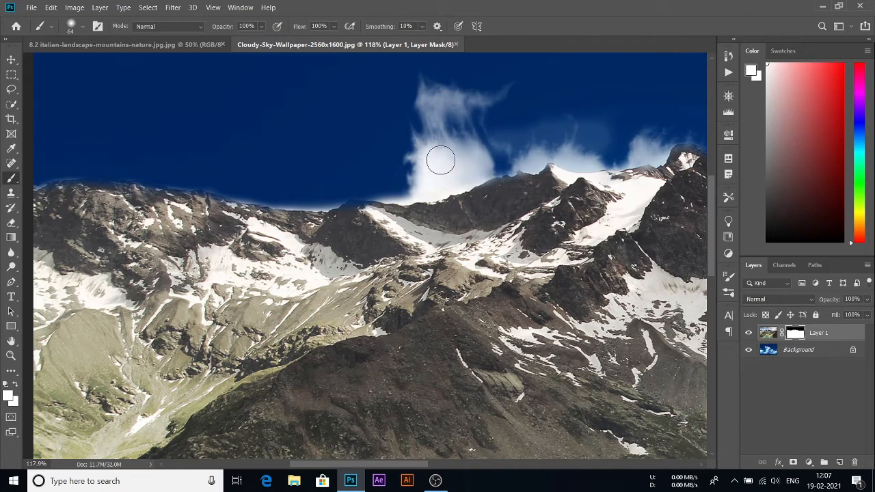
pyautogui.moveTo(412, 186); pyautogui.dragTo(392, 189)
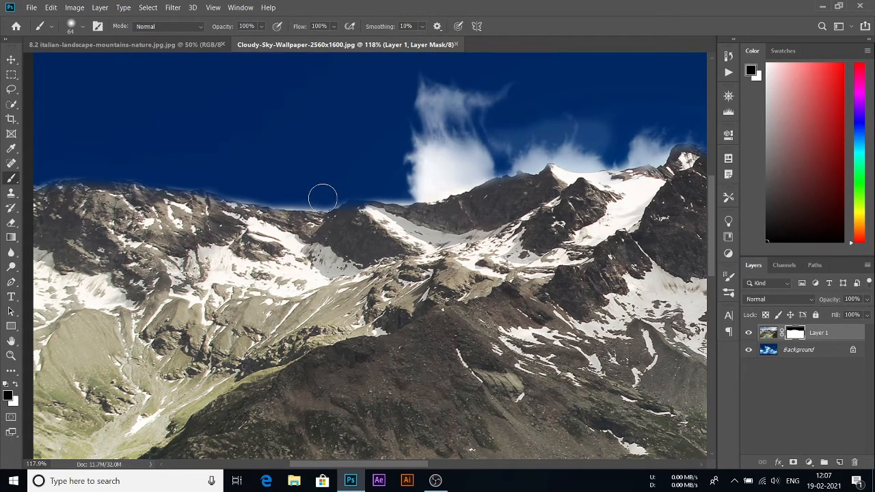
pyautogui.moveTo(323, 198); pyautogui.dragTo(253, 194)
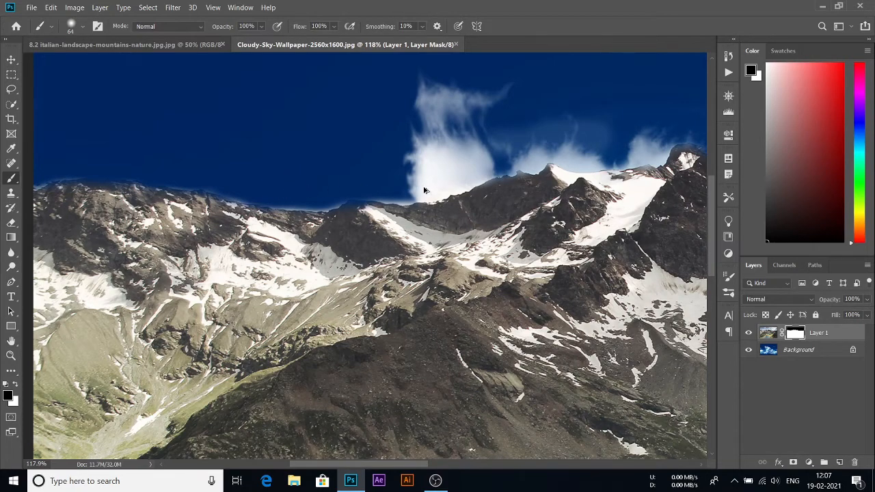
# - Unlock the Background layer and move the cloud image up behind the mountains, hiding Layer 1 only while positioning it
pyautogui.scroll(-9, 425, 191)
pyautogui.scroll(-3, 500, 197)
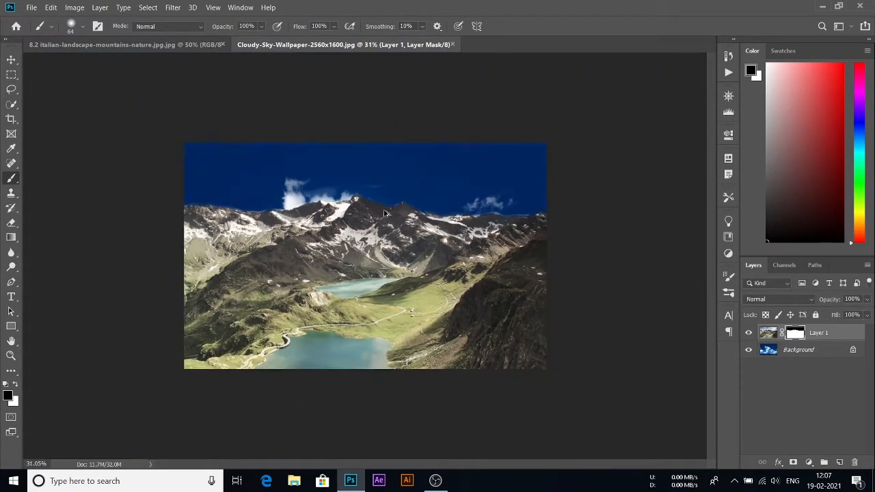
pyautogui.scroll(1, 385, 215)
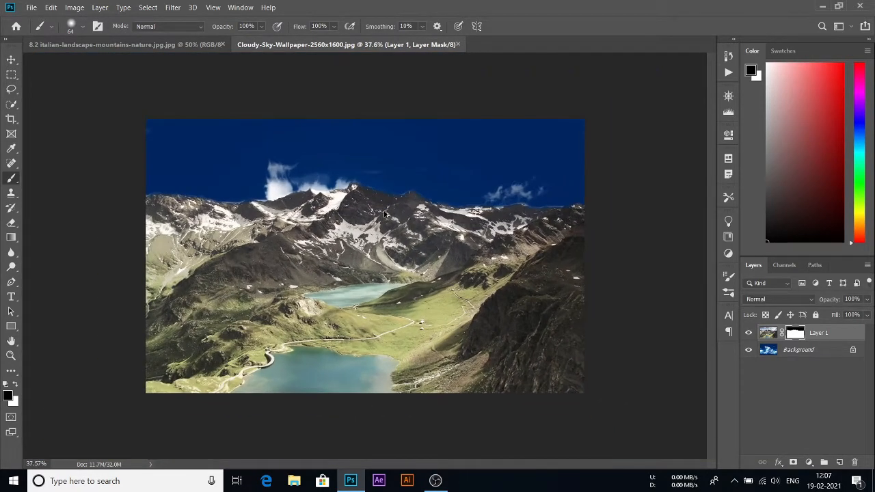
pyautogui.click(748, 333)
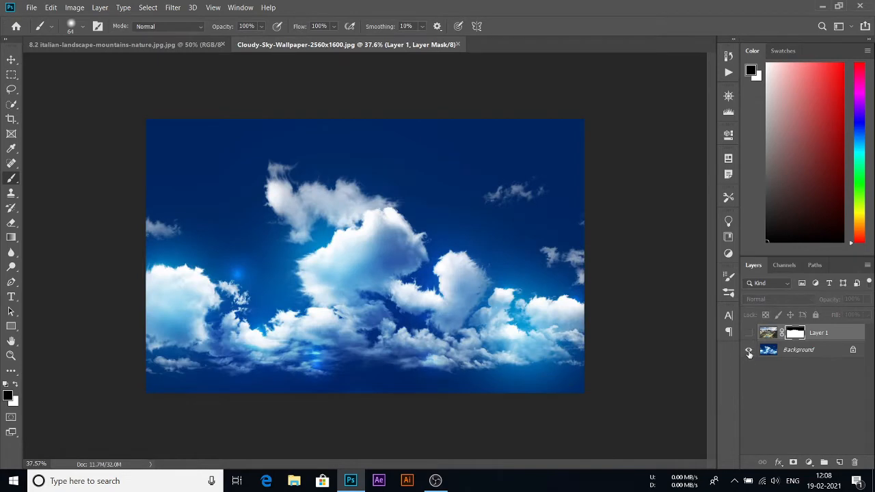
pyautogui.click(10, 63)
pyautogui.moveTo(272, 212); pyautogui.dragTo(361, 215)
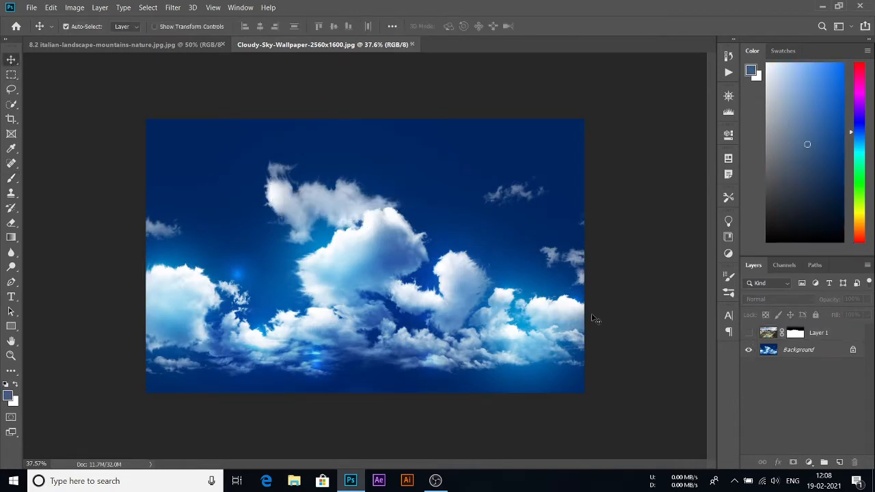
pyautogui.click(853, 350)
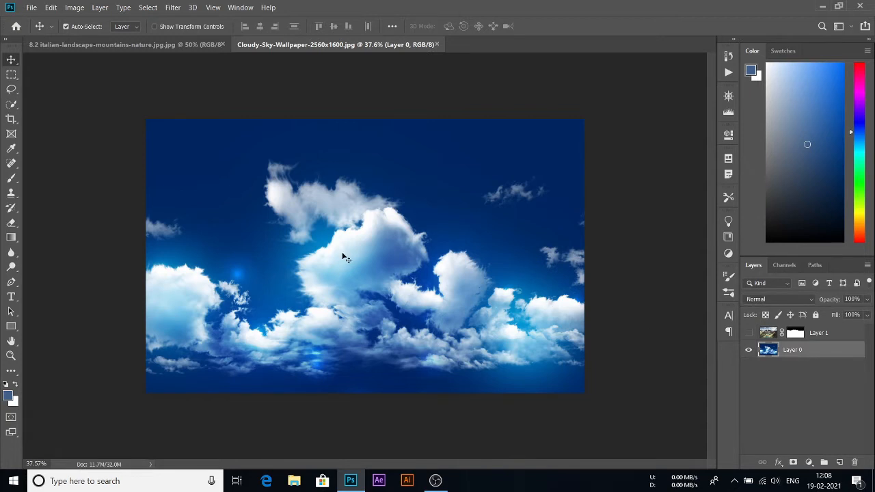
pyautogui.moveTo(346, 259); pyautogui.dragTo(342, 145)
pyautogui.click(749, 333)
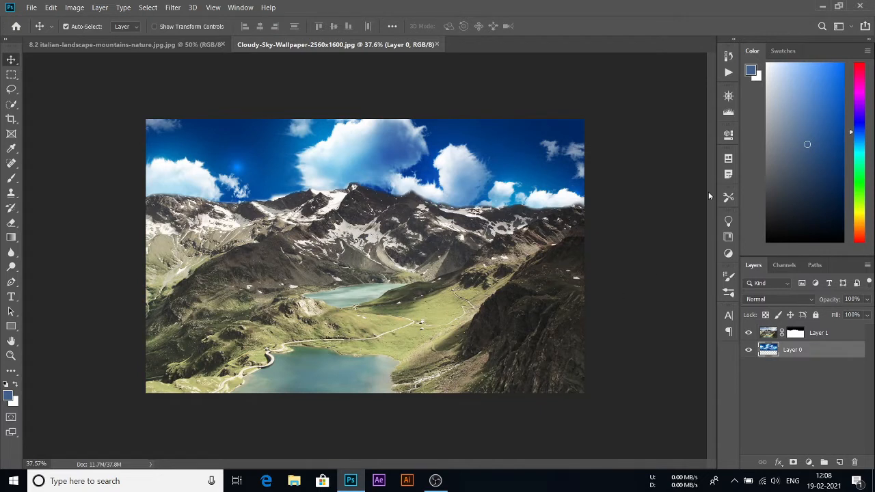
# - Add a Curves adjustment directly above the sky layer and pull the curve's midpoint down to darken the sky
pyautogui.click(729, 252)
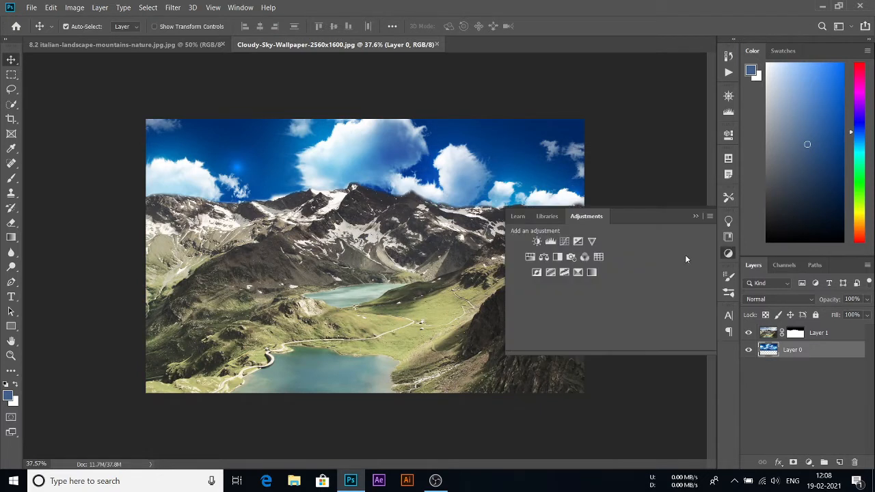
pyautogui.click(561, 243)
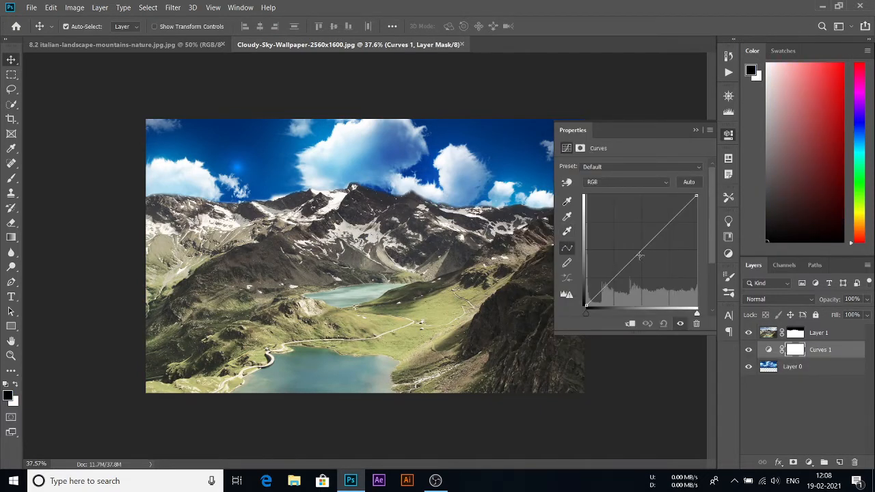
pyautogui.moveTo(640, 255); pyautogui.dragTo(642, 268)
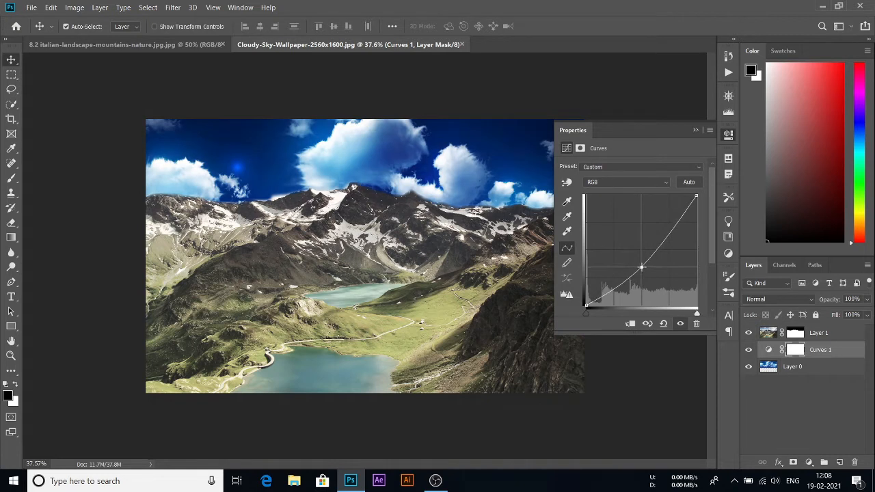
# - Add a second Curves adjustment above Layer 1, lowering the midtones and slightly raising the highlights for more contrast
pyautogui.click(773, 335)
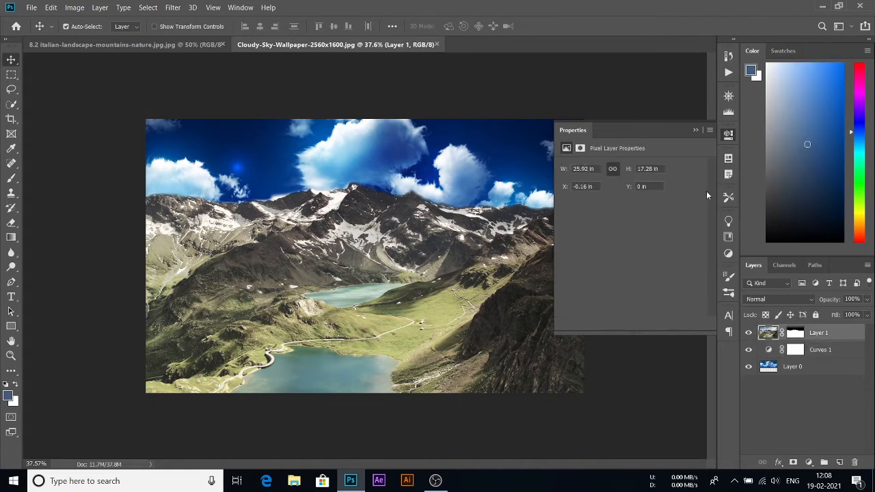
pyautogui.click(729, 253)
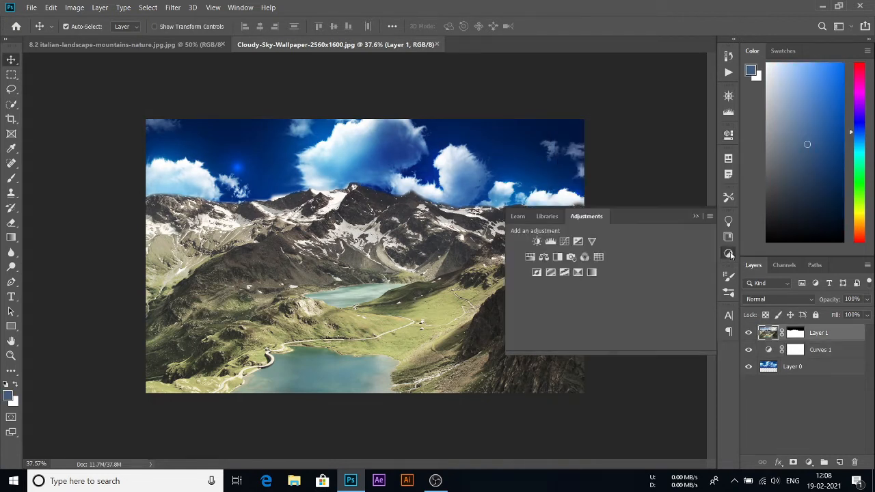
pyautogui.click(564, 242)
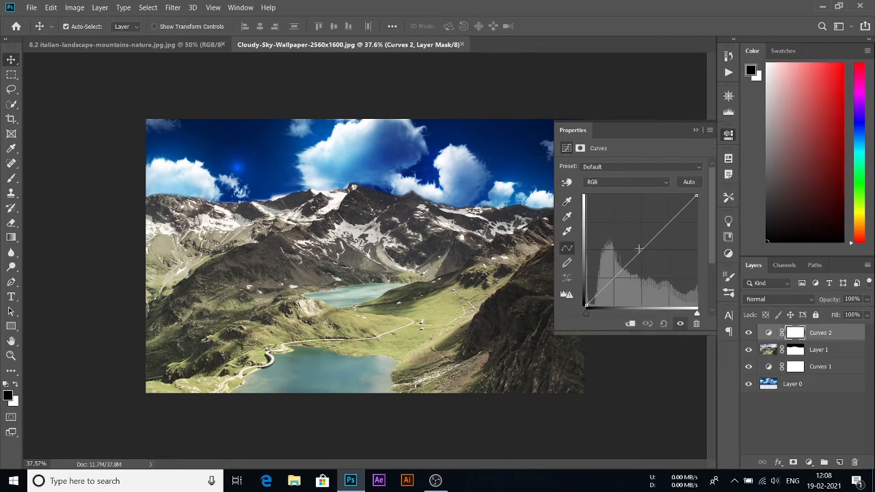
pyautogui.moveTo(641, 251); pyautogui.dragTo(647, 261)
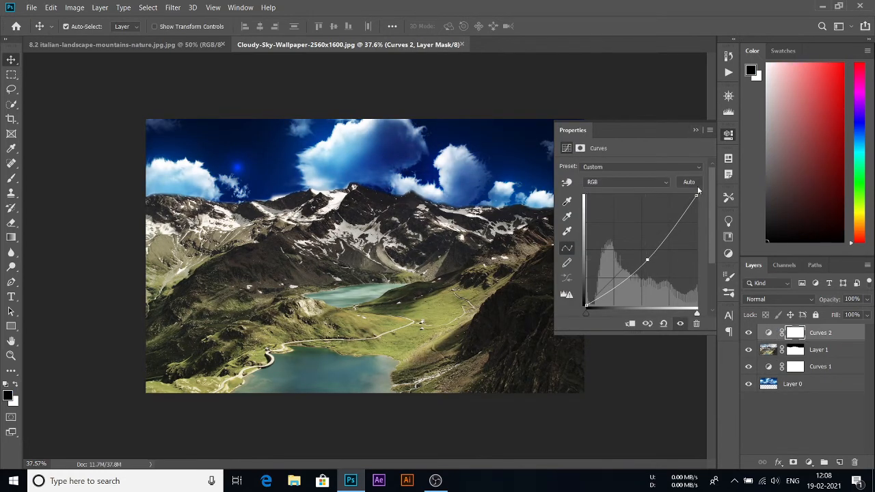
pyautogui.moveTo(676, 224); pyautogui.dragTo(677, 220)
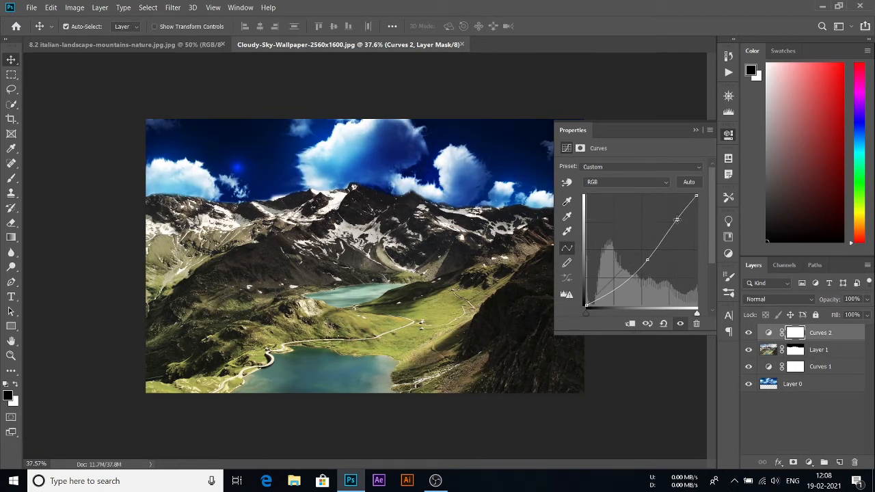
pyautogui.click(696, 130)
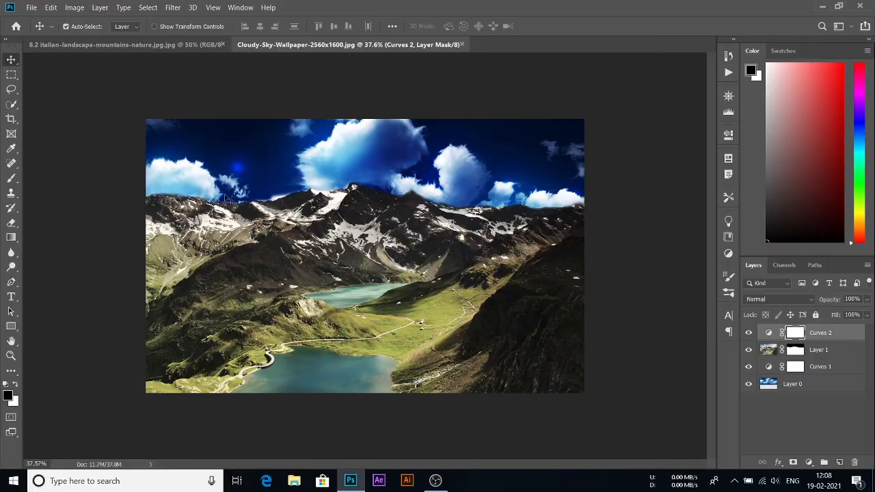